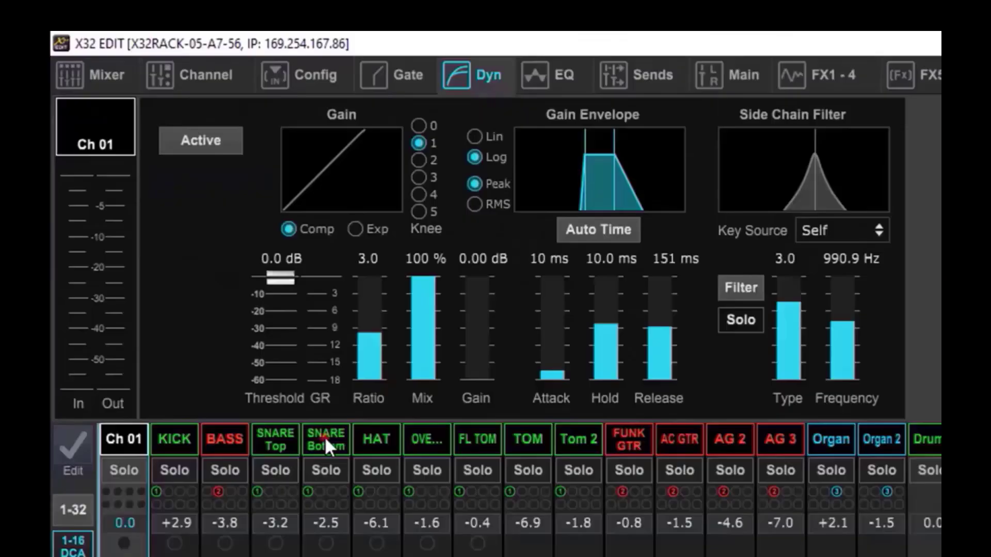
- Show the snare channel overview, then the FX 3 Stereo Fair Compressor editor with its meters
{"action": "left_click", "coordinate": [325, 437]}
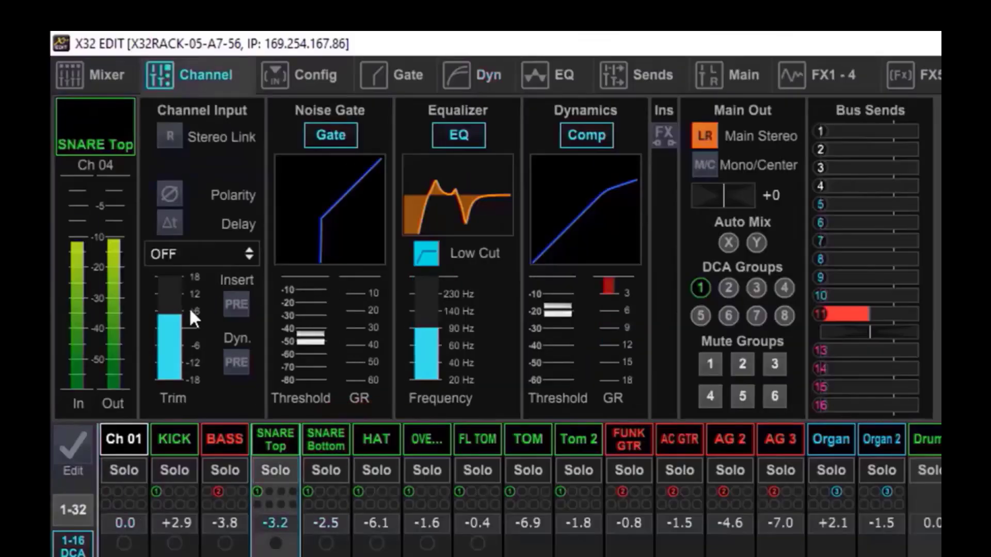
{"action": "left_click", "coordinate": [813, 74]}
{"action": "left_click", "coordinate": [712, 194]}
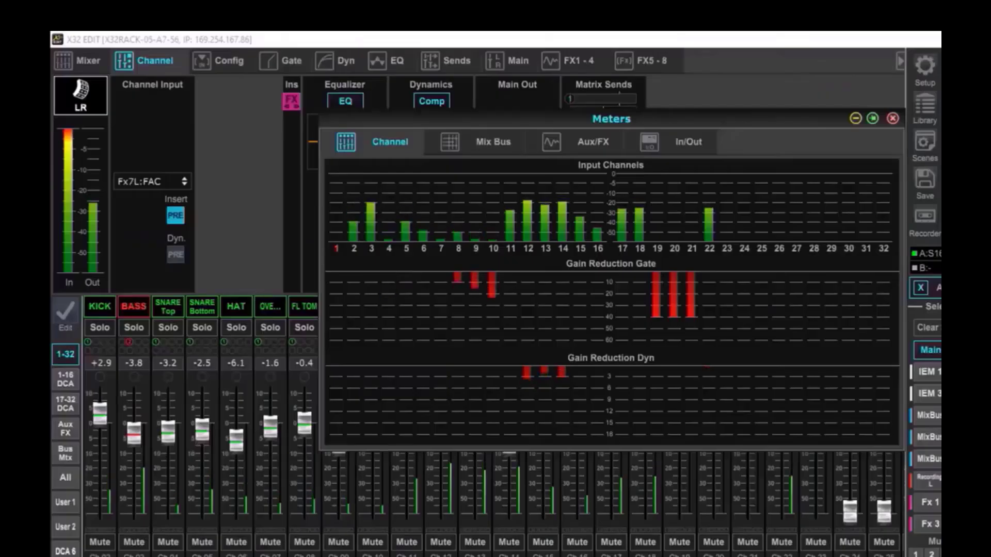
{"action": "left_click", "coordinate": [592, 166]}
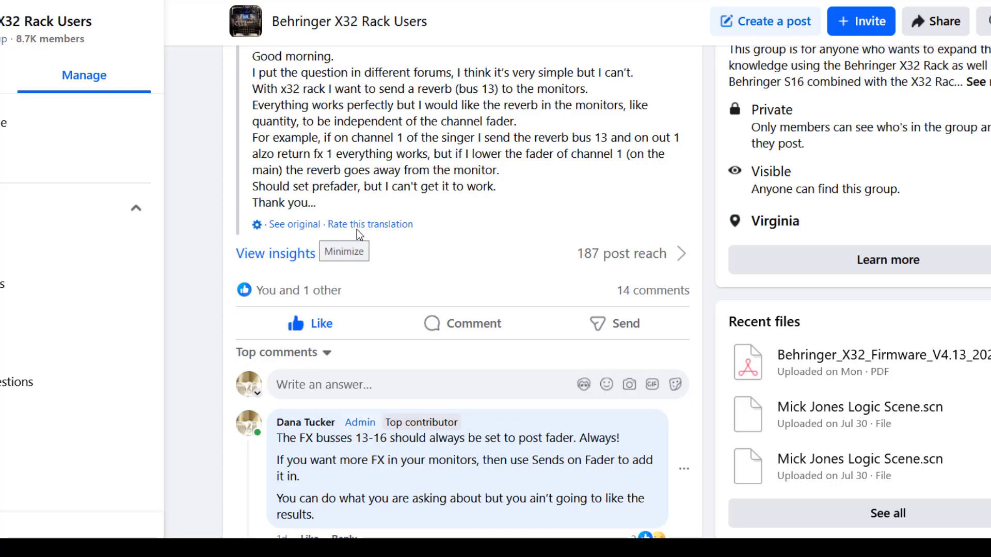
{"action": "left_click", "coordinate": [356, 229]}
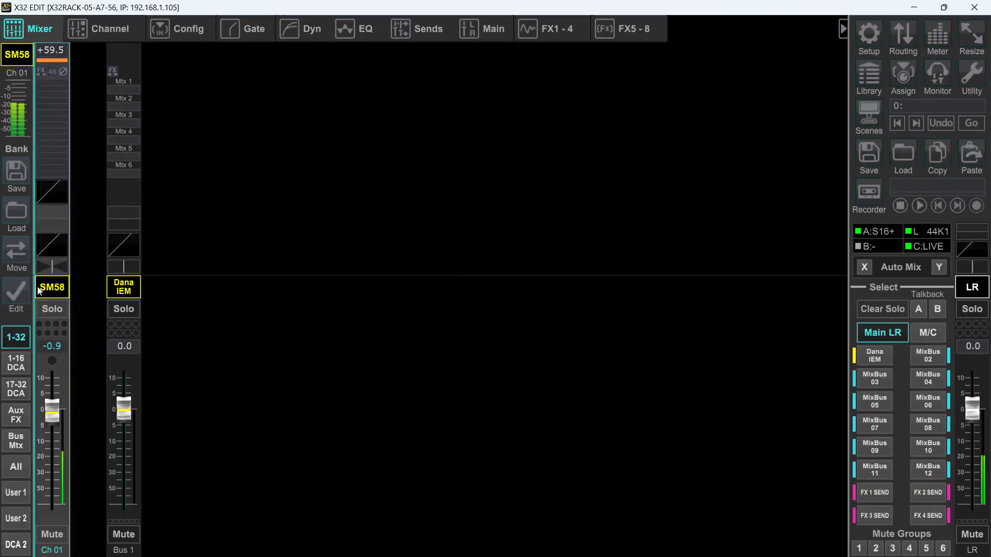
- Select the SM58 channel and display its bus send levels and tap points
{"action": "left_click", "coordinate": [47, 291]}
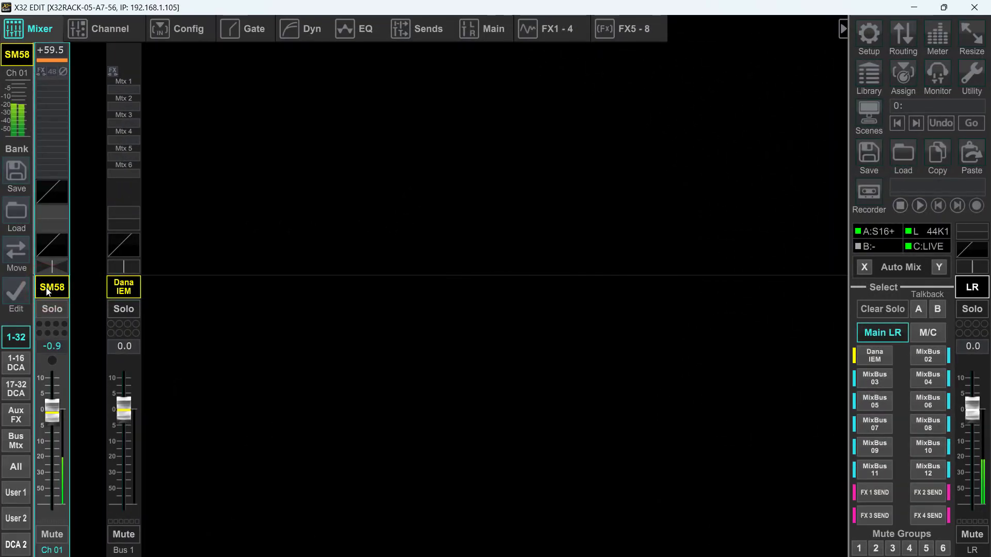
{"action": "left_click", "coordinate": [122, 291]}
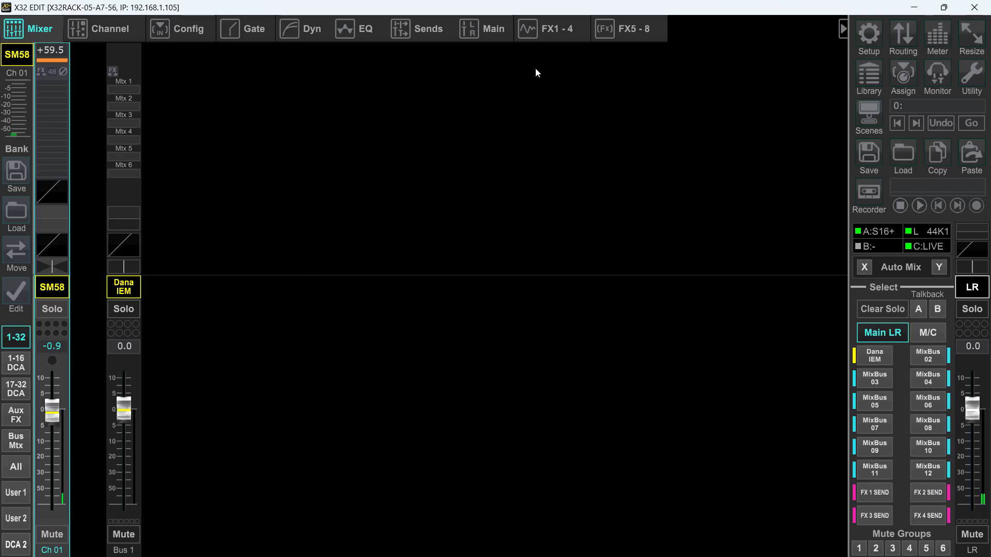
{"action": "left_click", "coordinate": [419, 27]}
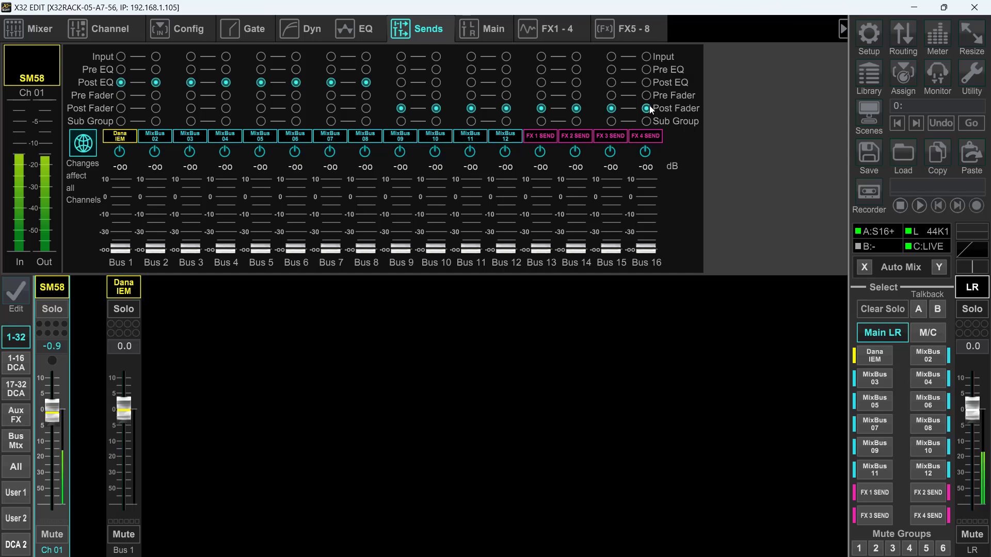
- Set the Bus 13/14 sends to Pre Fader and view the FX 1–4 racks
{"action": "left_click", "coordinate": [540, 94]}
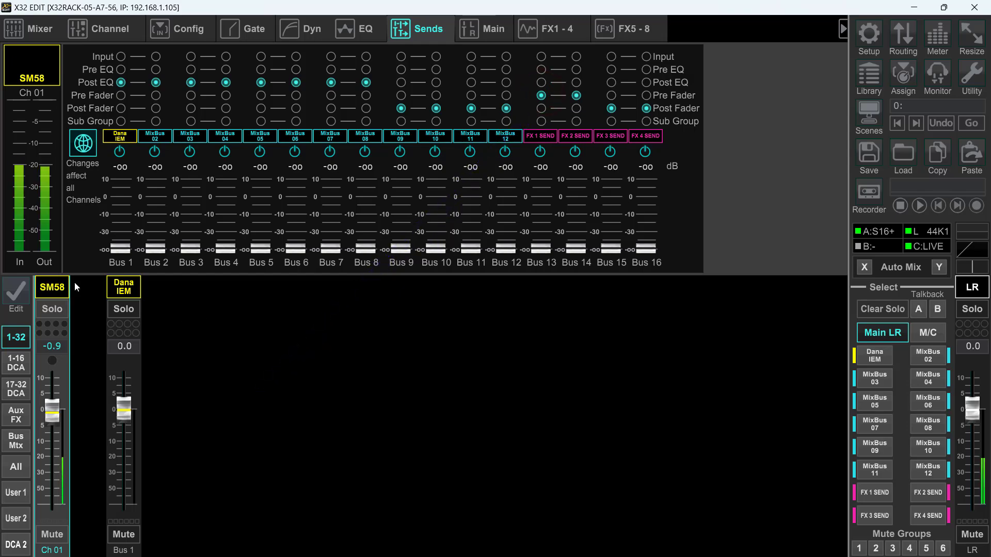
{"action": "left_click", "coordinate": [551, 29]}
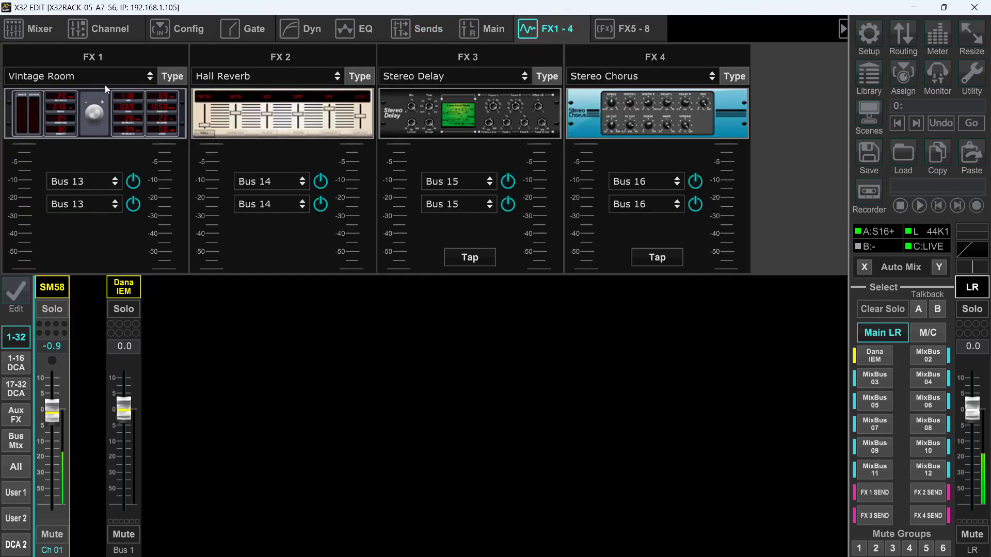
- Raise SM58's Bus 13 send and open the FX 1 Vintage Room reverb editor
{"action": "left_click", "coordinate": [424, 29]}
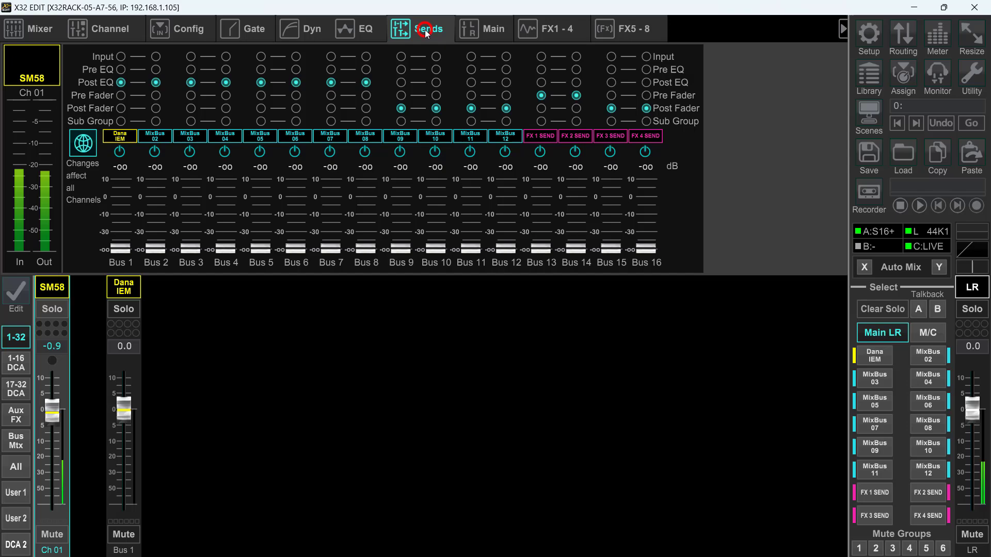
{"action": "left_click", "coordinate": [51, 290]}
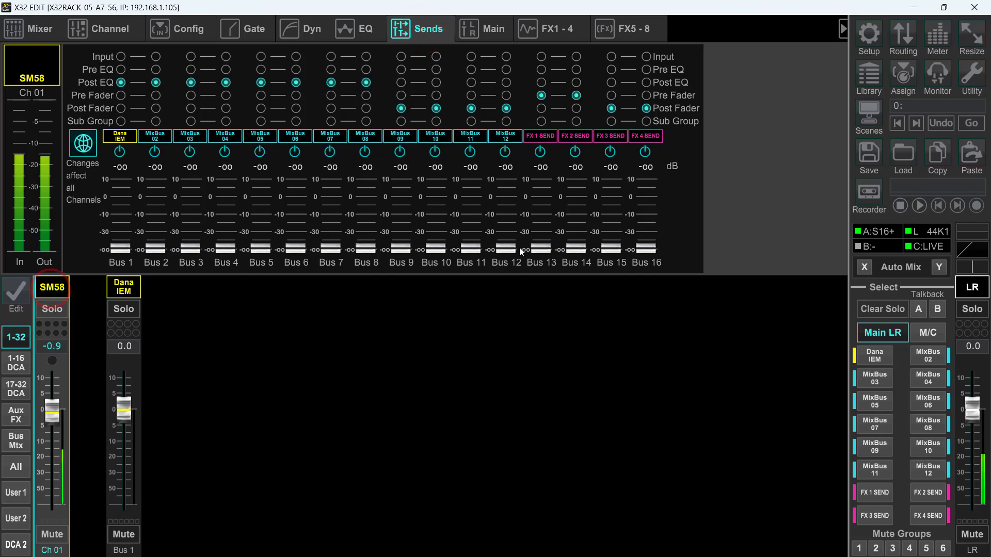
{"action": "left_click_drag", "start_coordinate": [541, 249], "coordinate": [557, 196]}
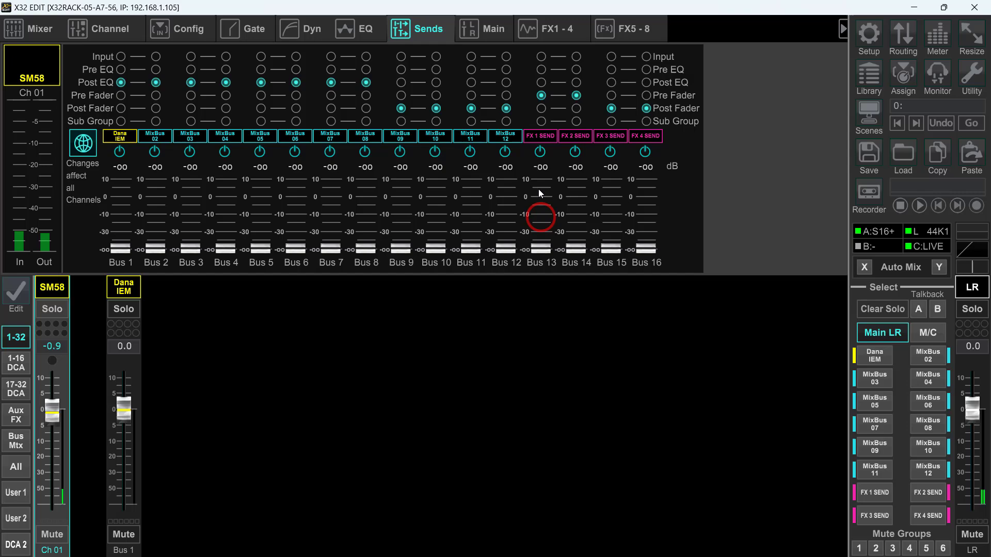
{"action": "left_click", "coordinate": [556, 30]}
{"action": "left_click", "coordinate": [113, 128]}
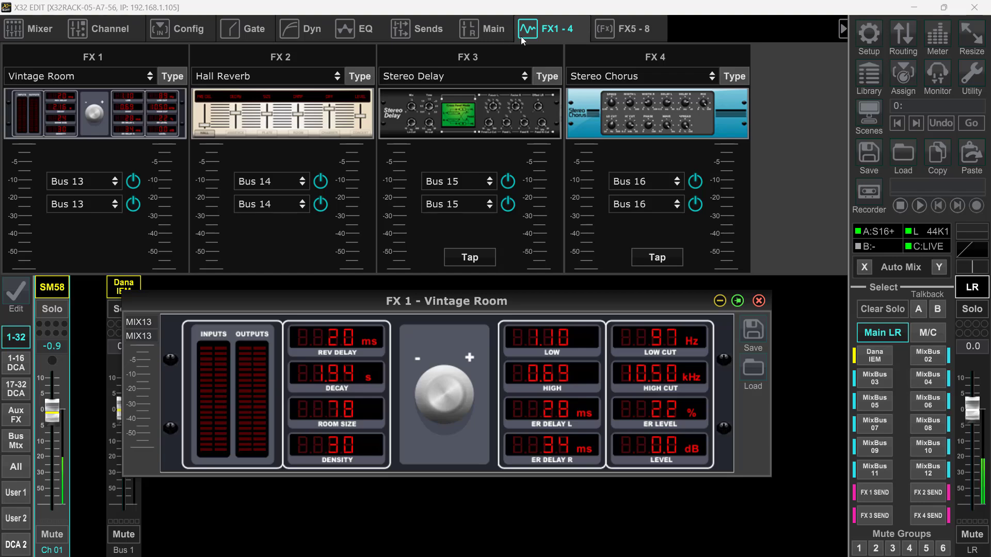
- Set SM58's Bus 13 send to -17 dB, reduce Vintage Room size, and close the editor
{"action": "left_click", "coordinate": [427, 28]}
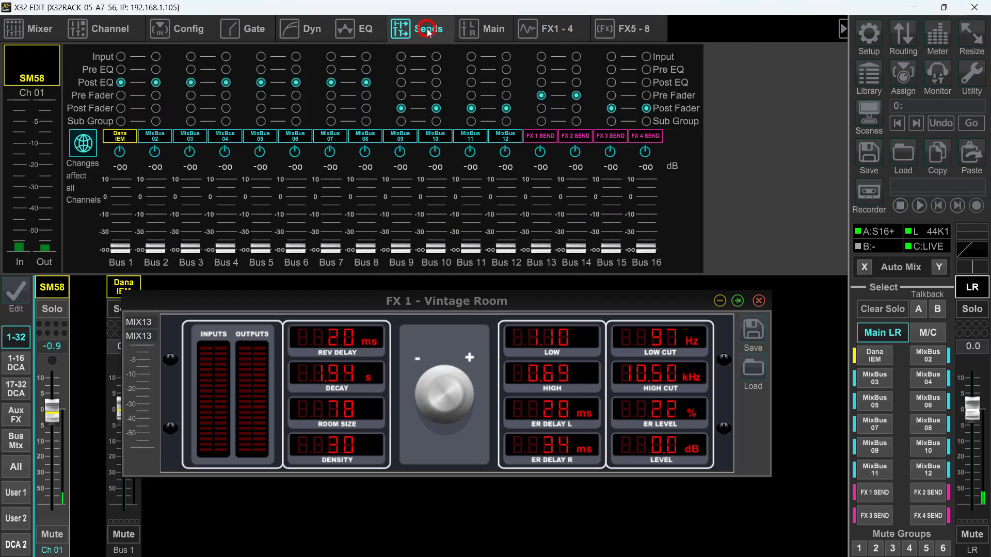
{"action": "left_click_drag", "start_coordinate": [541, 247], "coordinate": [546, 225]}
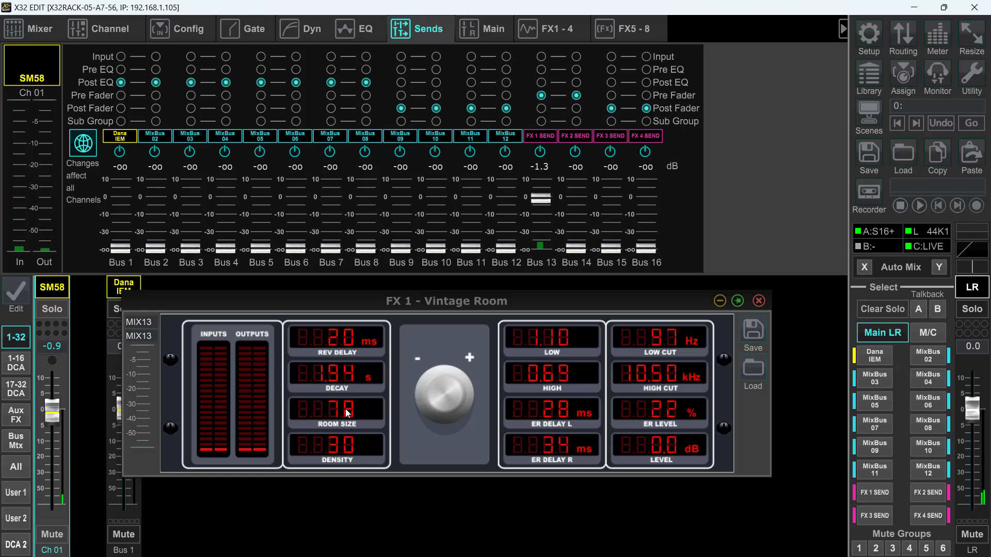
{"action": "mouse_move", "coordinate": [346, 413]}
{"action": "left_mouse_down"}
{"action": "mouse_move", "coordinate": [305, 408]}
{"action": "mouse_move", "coordinate": [430, 415]}
{"action": "left_mouse_up"}
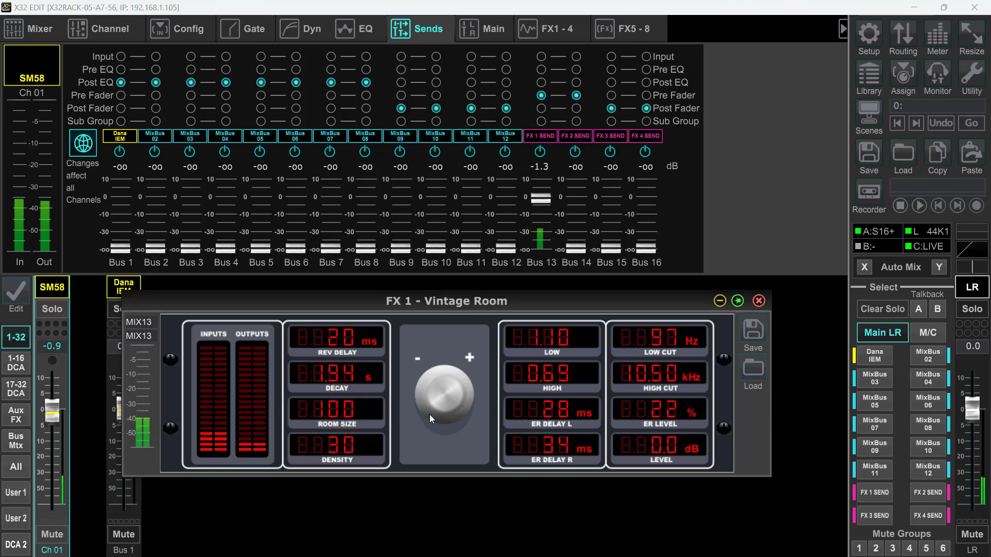
{"action": "left_click_drag", "start_coordinate": [366, 411], "coordinate": [250, 411]}
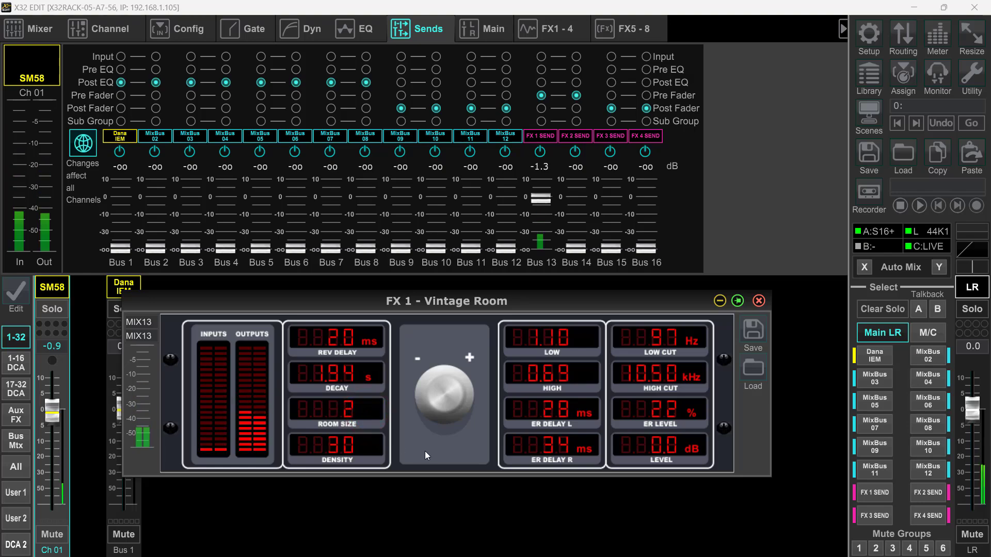
{"action": "mouse_move", "coordinate": [542, 205]}
{"action": "left_mouse_down"}
{"action": "mouse_move", "coordinate": [540, 235]}
{"action": "mouse_move", "coordinate": [544, 211]}
{"action": "left_mouse_up"}
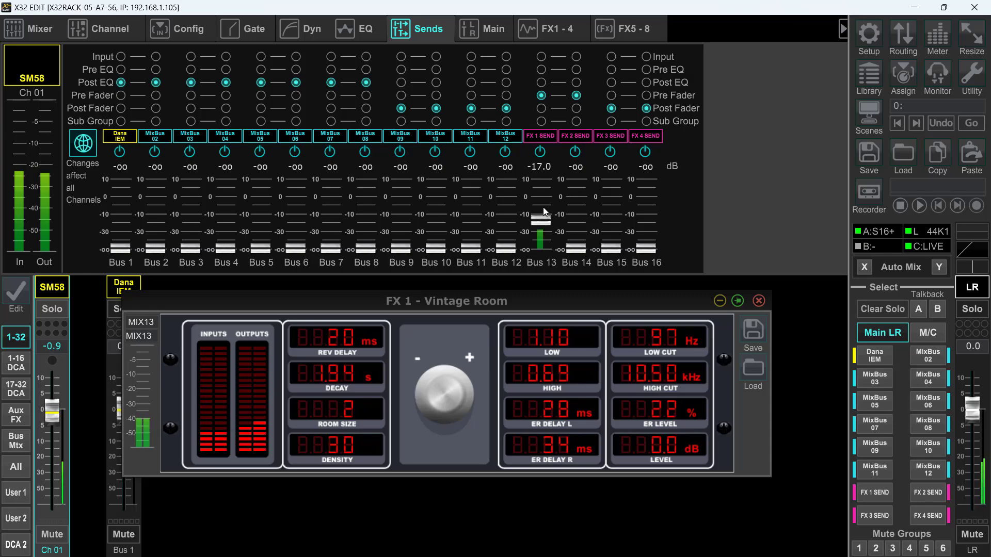
{"action": "left_click", "coordinate": [758, 301]}
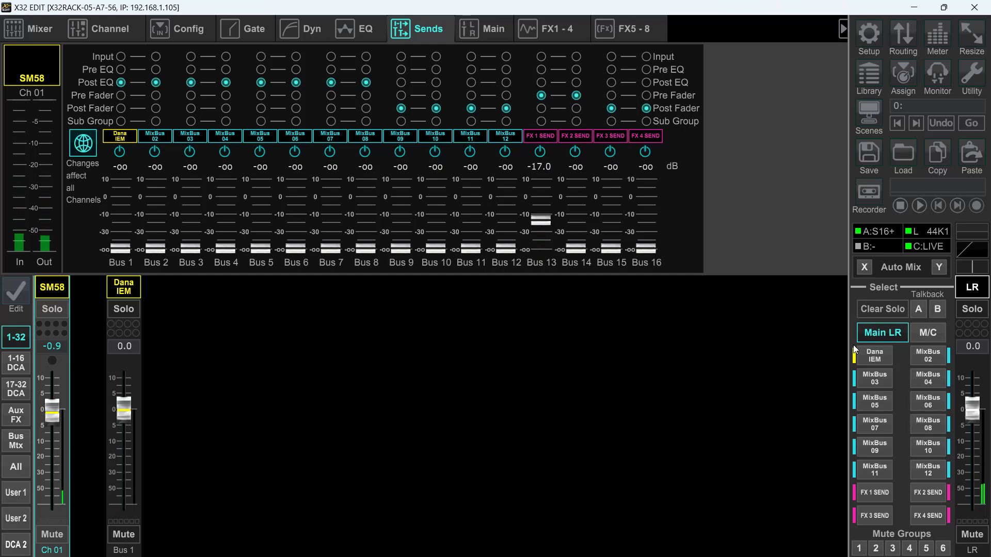
- Raise SM58 to +0.3 dB in the Dana IEM Bus 1 mix, then return to Main LR
{"action": "left_click", "coordinate": [874, 355]}
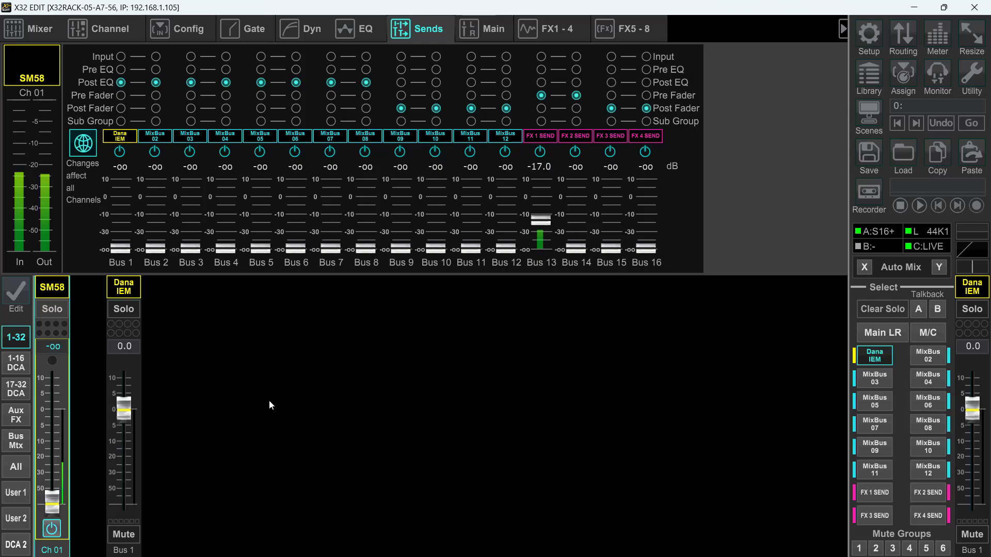
{"action": "left_click_drag", "start_coordinate": [53, 501], "coordinate": [50, 406]}
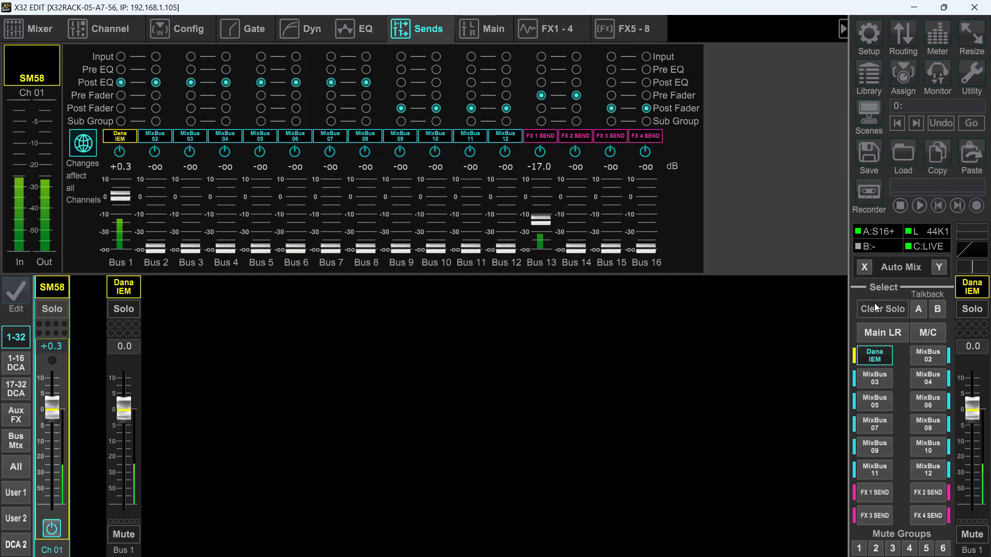
{"action": "left_click", "coordinate": [879, 332]}
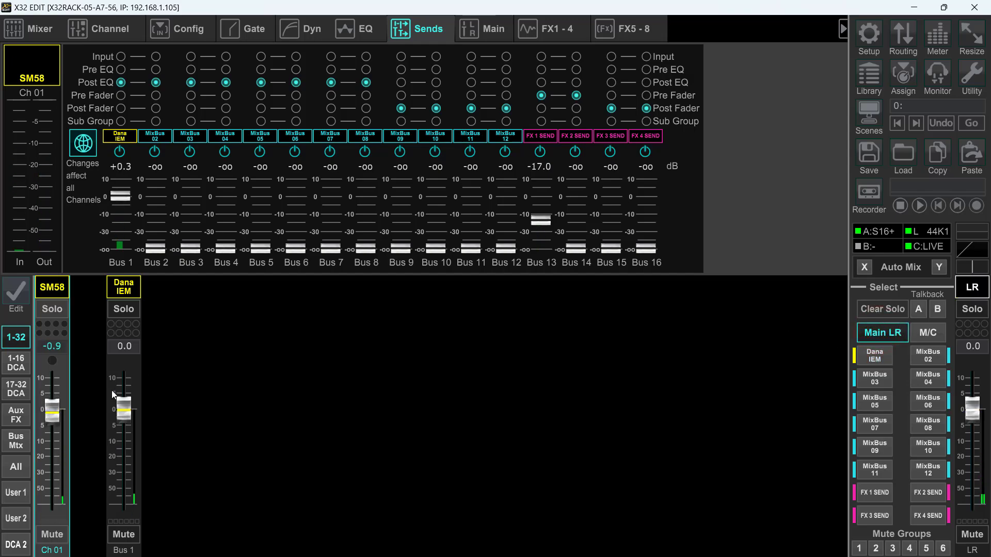
- Solo IEM Bus 1 and show its aux and FX 1–4 return levels
{"action": "left_click", "coordinate": [121, 311]}
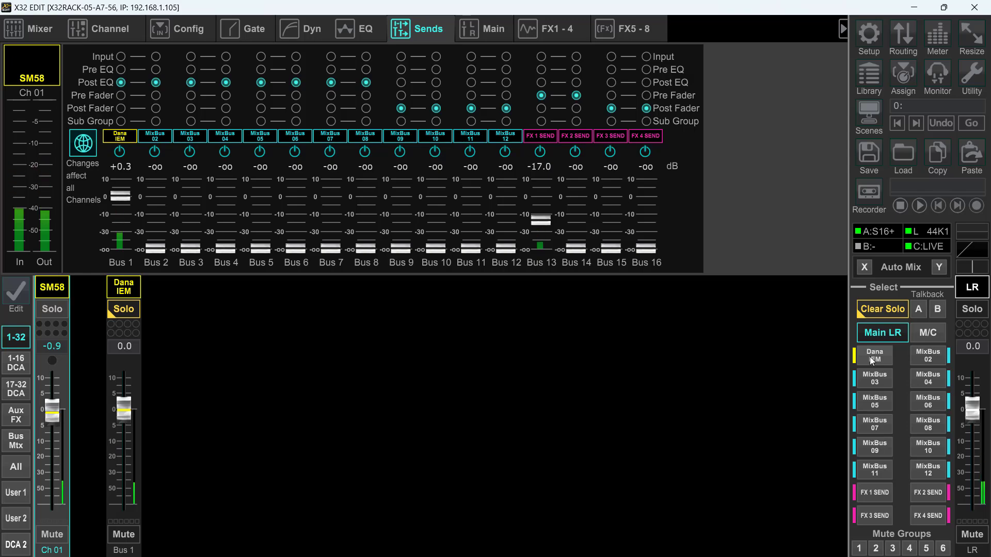
{"action": "left_click", "coordinate": [872, 359]}
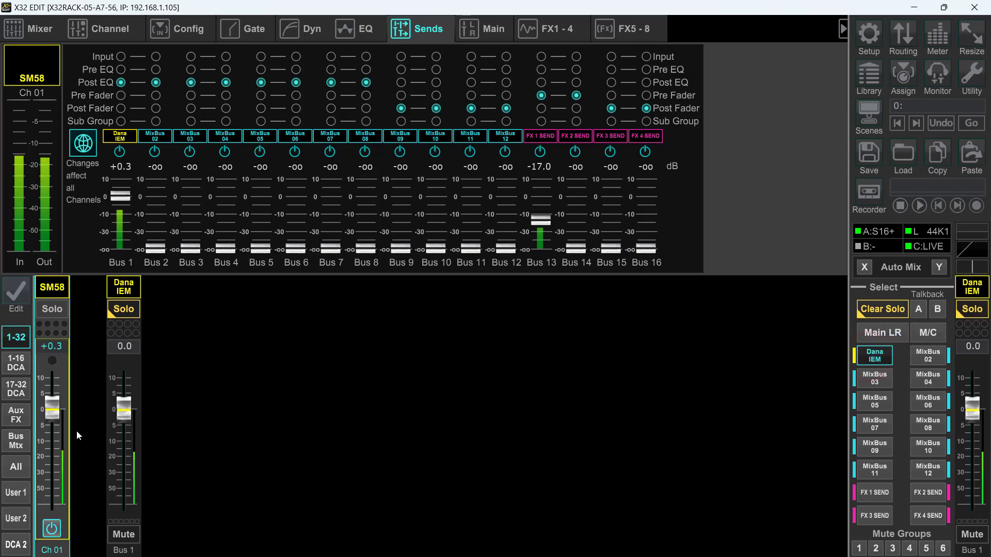
{"action": "left_click", "coordinate": [13, 419]}
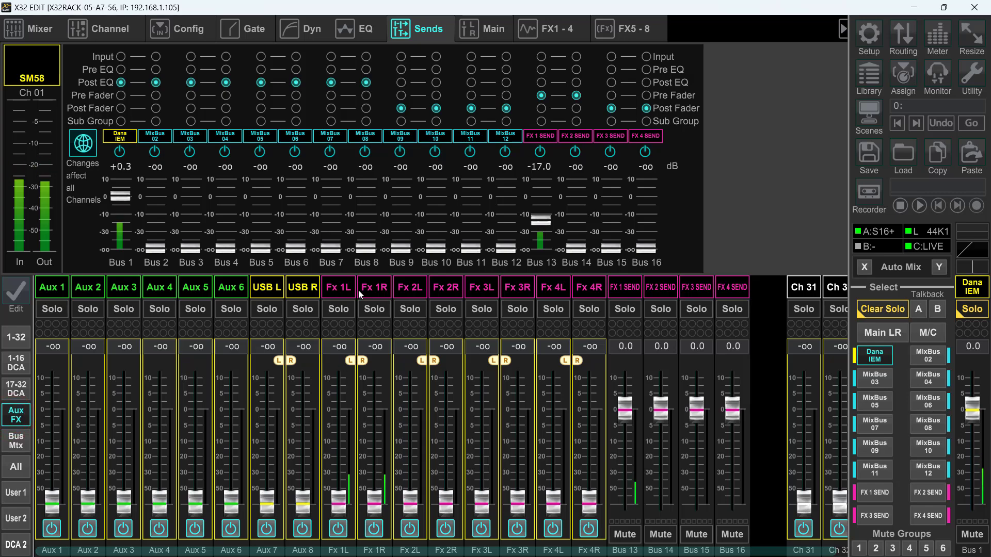
- Set the FX 1L return to -0.8 dB in the Dana IEM mix, then return to Main LR levels
{"action": "left_click_drag", "start_coordinate": [338, 503], "coordinate": [345, 417]}
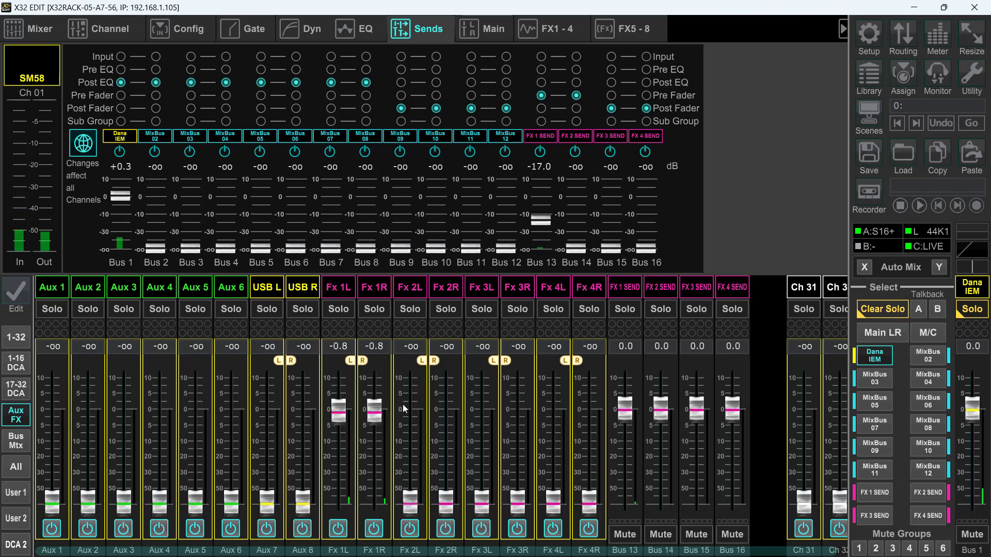
{"action": "left_click", "coordinate": [872, 358]}
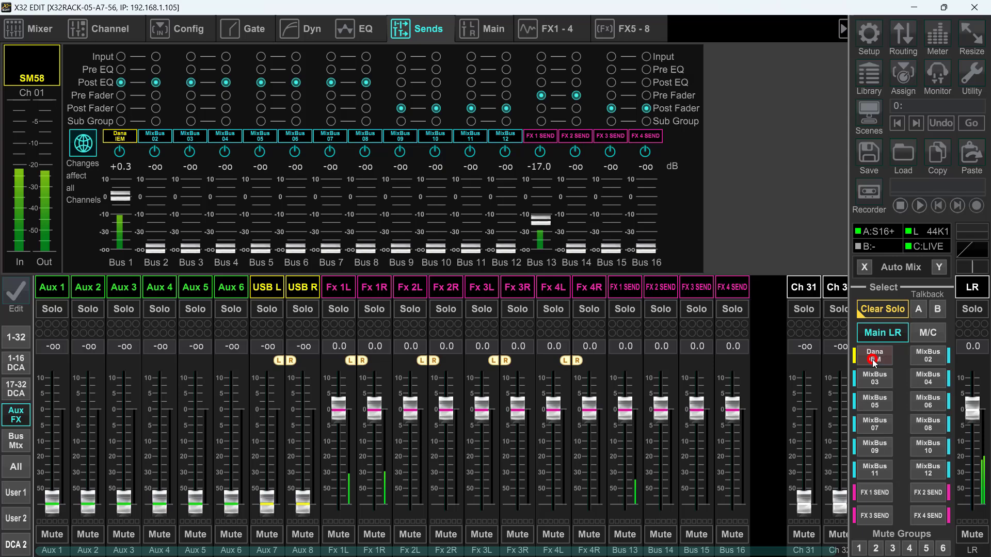
{"action": "left_click", "coordinate": [13, 336]}
- Add FX 1 SEND and FX 2 SEND to the custom bank, then mute Bus 13
{"action": "left_click", "coordinate": [15, 291]}
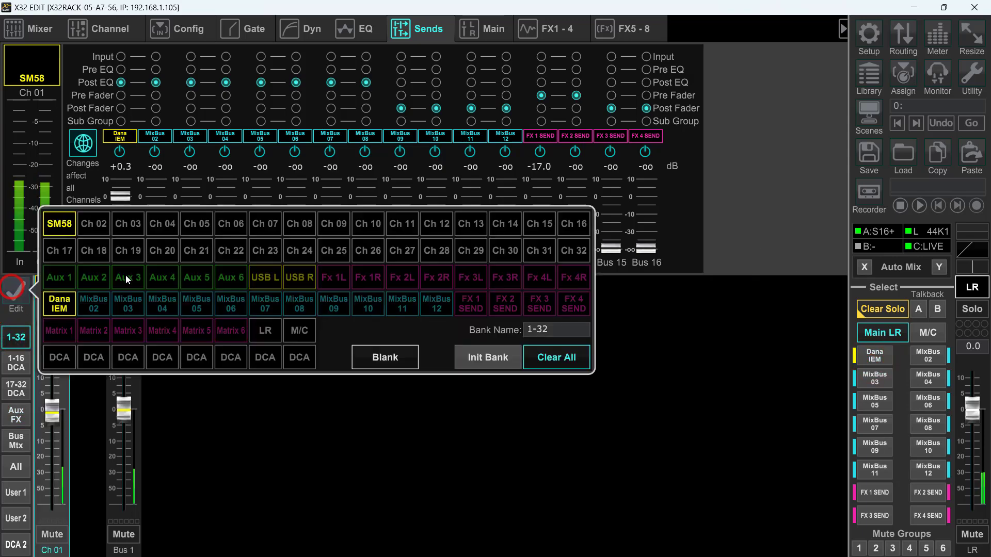
{"action": "left_click", "coordinate": [380, 360]}
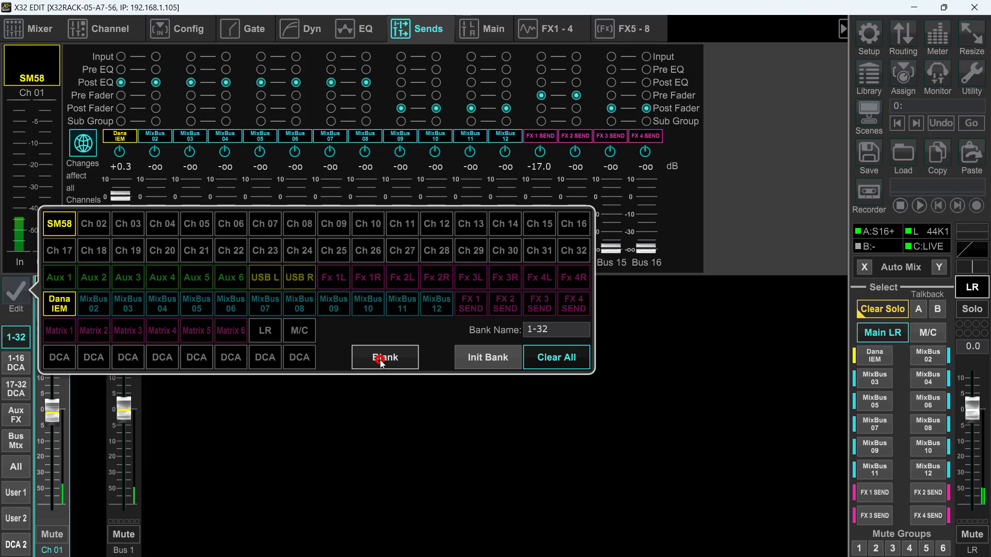
{"action": "left_click", "coordinate": [476, 310]}
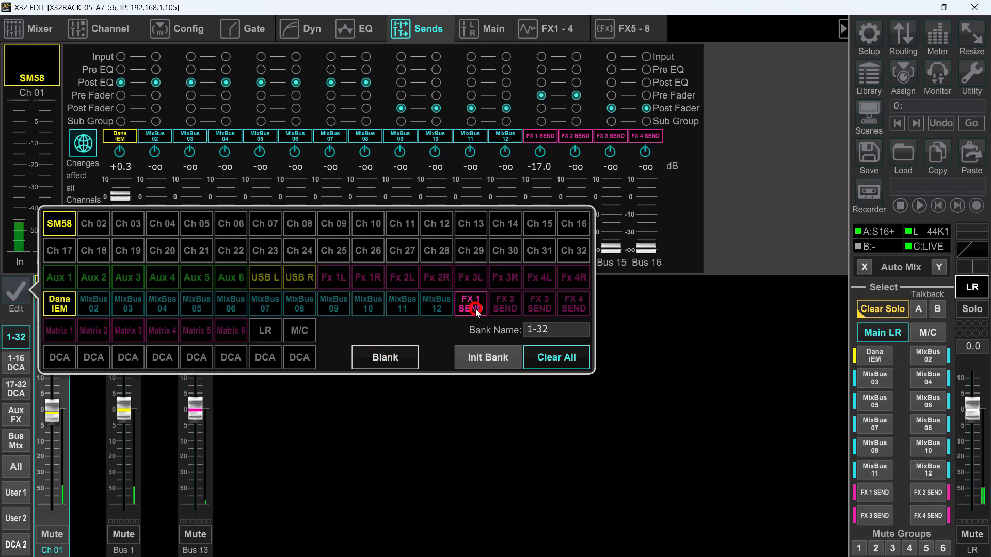
{"action": "left_click", "coordinate": [504, 307]}
{"action": "left_click", "coordinate": [476, 439]}
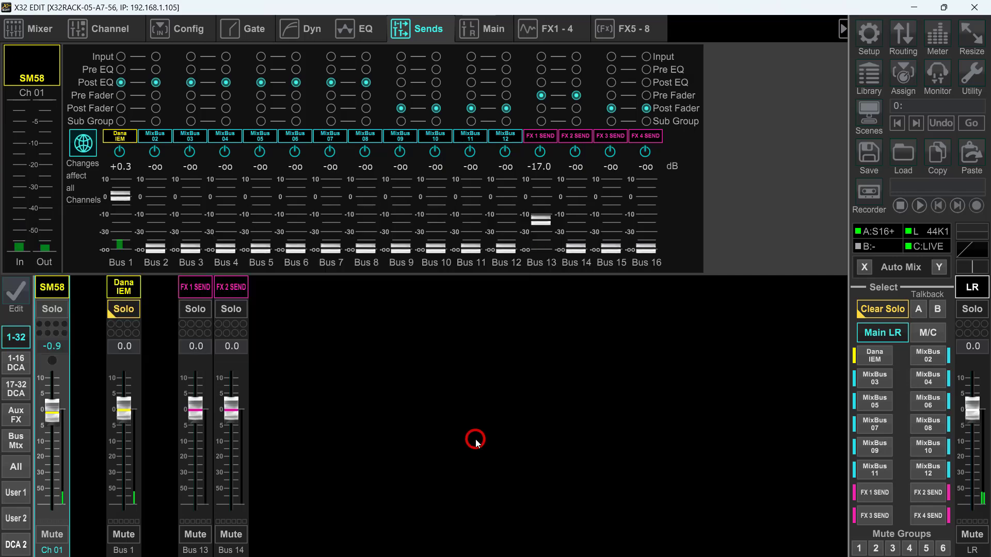
{"action": "left_click", "coordinate": [195, 534]}
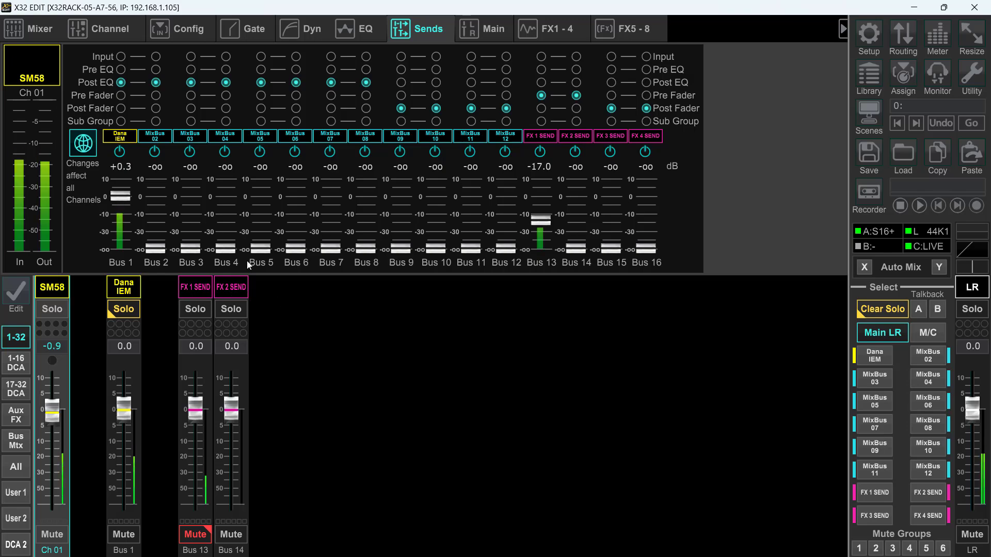
- Show the Dana IEM sends in the mixer overview and toggle Bus 13 mute off and on
{"action": "left_click", "coordinate": [37, 31]}
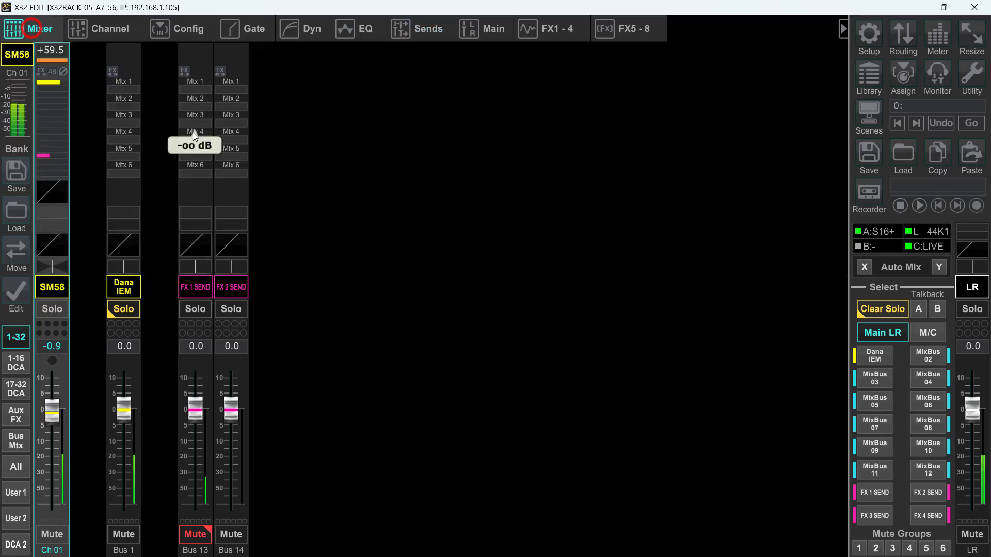
{"action": "left_click", "coordinate": [874, 356]}
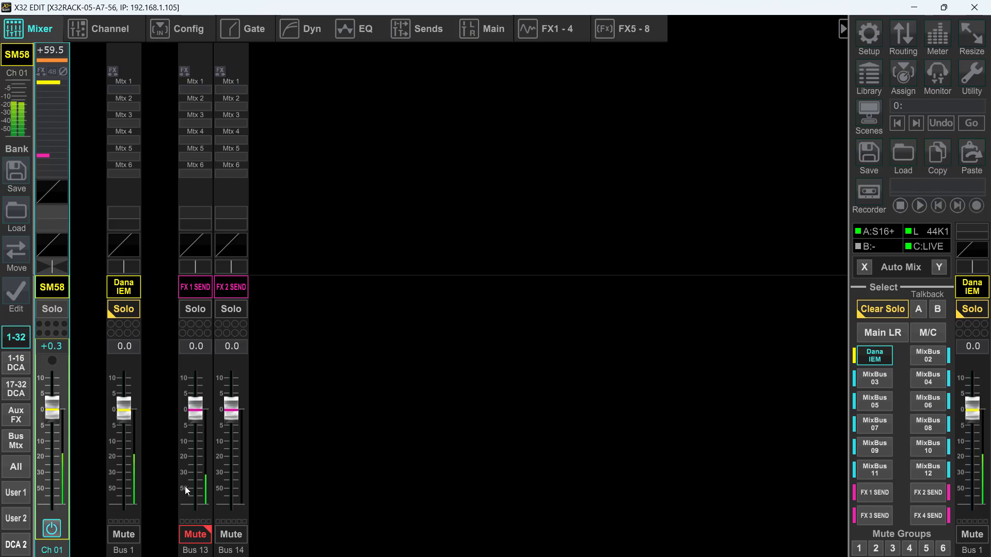
{"action": "left_click", "coordinate": [196, 536]}
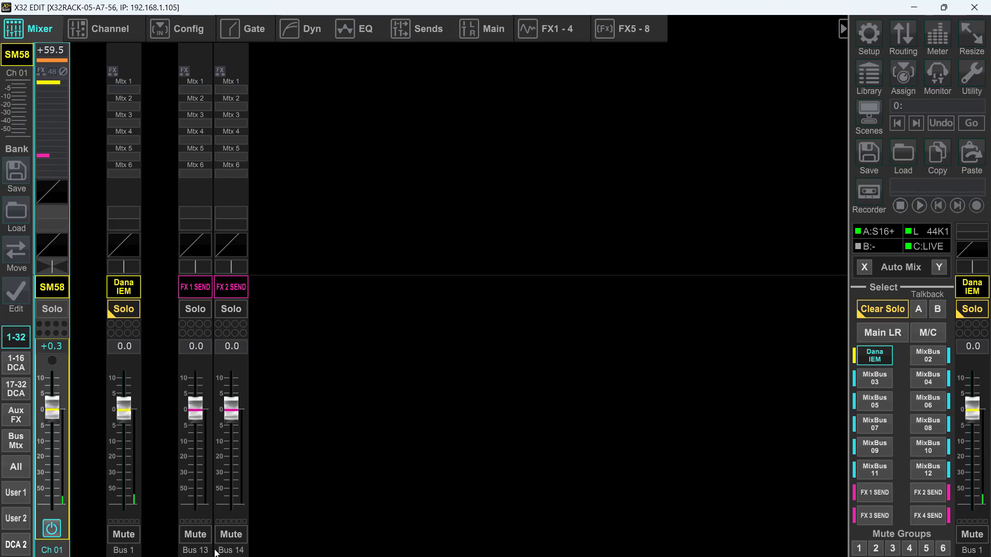
{"action": "left_click", "coordinate": [195, 536]}
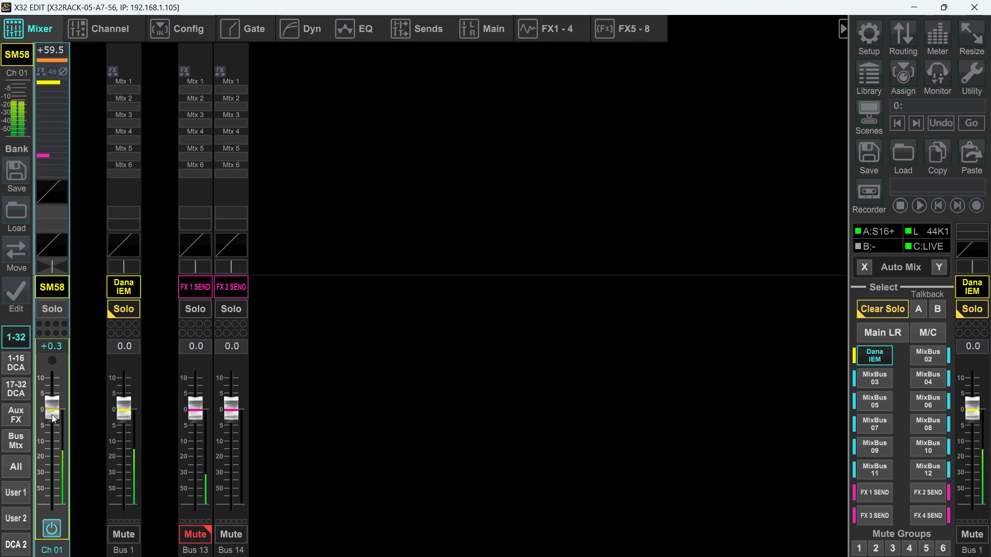
- View the FX 1–4 racks, then return to SM58's sends with Bus 13 at -17 dB
{"action": "left_click", "coordinate": [561, 29]}
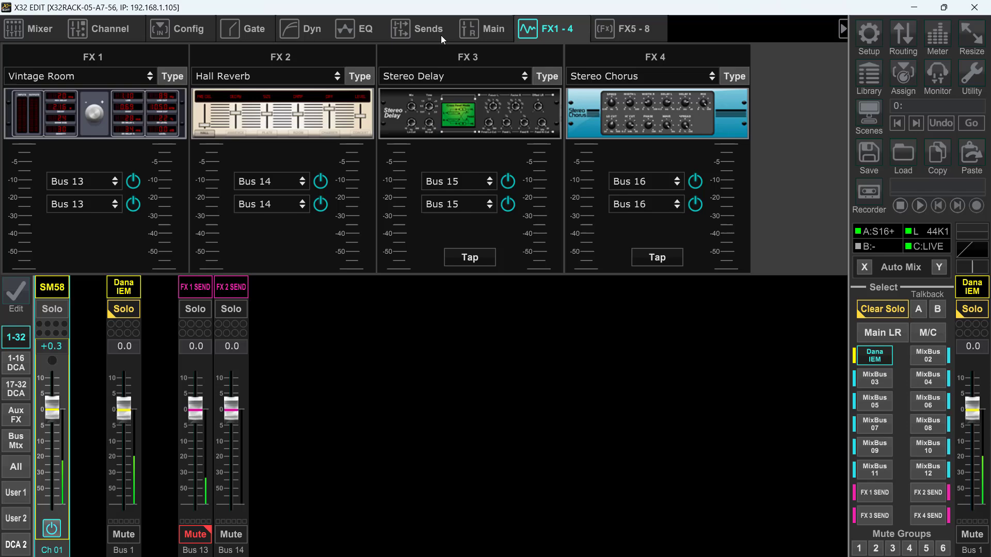
{"action": "left_click", "coordinate": [429, 29]}
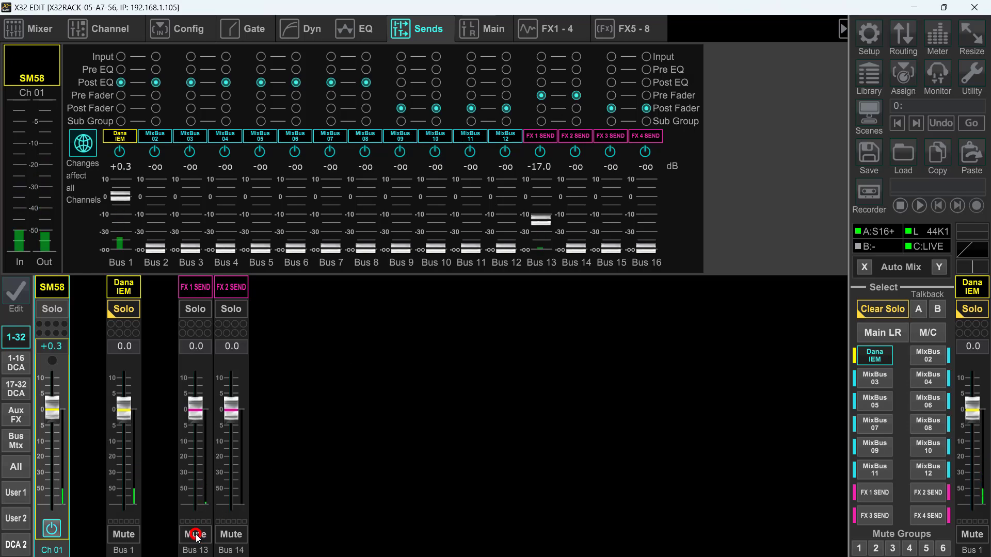
- Unmute Bus 13 and move the SM58's Dana IEM send up, then down
{"action": "left_click", "coordinate": [197, 536]}
{"action": "left_click_drag", "start_coordinate": [53, 407], "coordinate": [57, 390]}
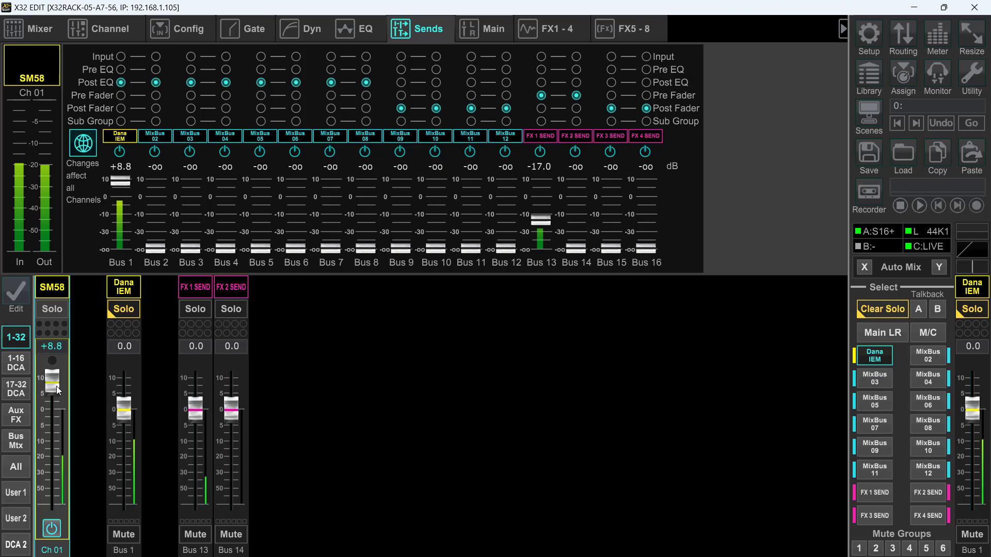
{"action": "left_click_drag", "start_coordinate": [56, 390], "coordinate": [52, 458]}
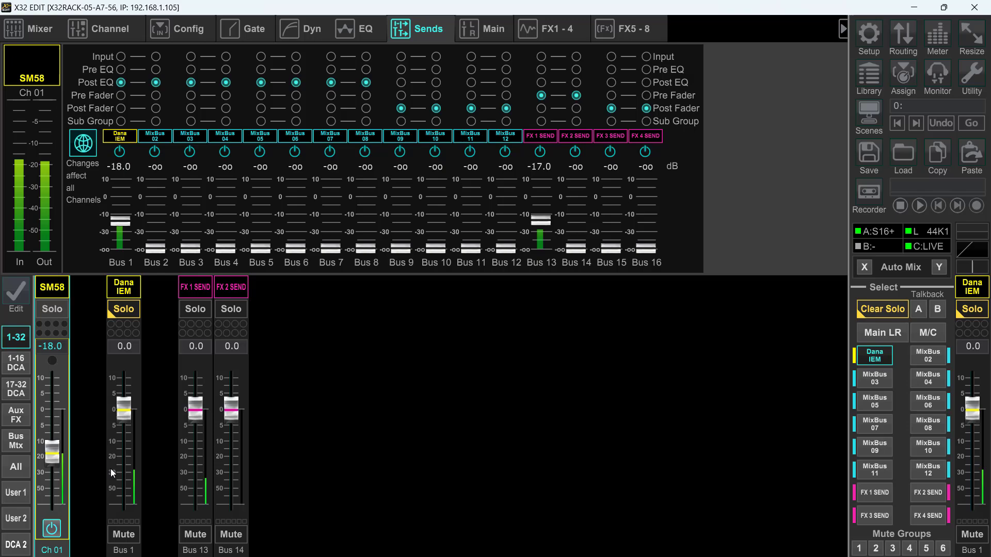
- Toggle the Dana IEM solo off and on, and raise the SM58's send to 0.0 dB
{"action": "left_click", "coordinate": [123, 311]}
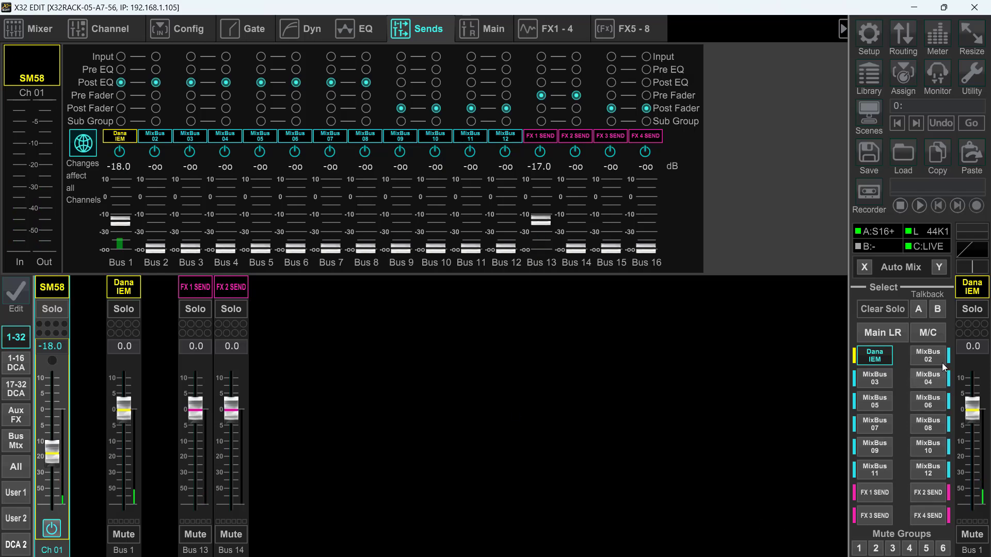
{"action": "left_click", "coordinate": [967, 312]}
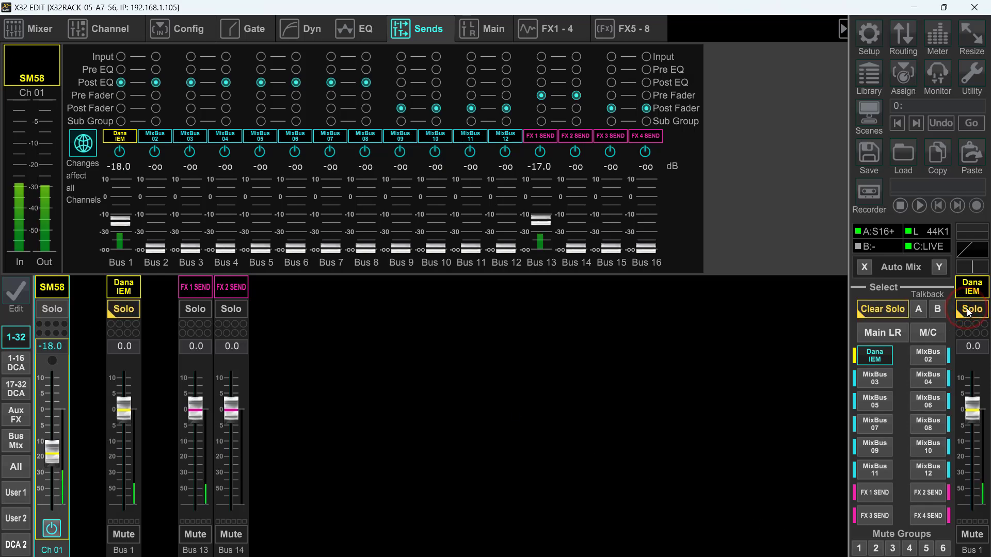
{"action": "left_click", "coordinate": [50, 455]}
{"action": "mouse_move", "coordinate": [51, 456]}
{"action": "left_mouse_down"}
{"action": "mouse_move", "coordinate": [47, 397]}
{"action": "mouse_move", "coordinate": [49, 408]}
{"action": "left_mouse_up"}
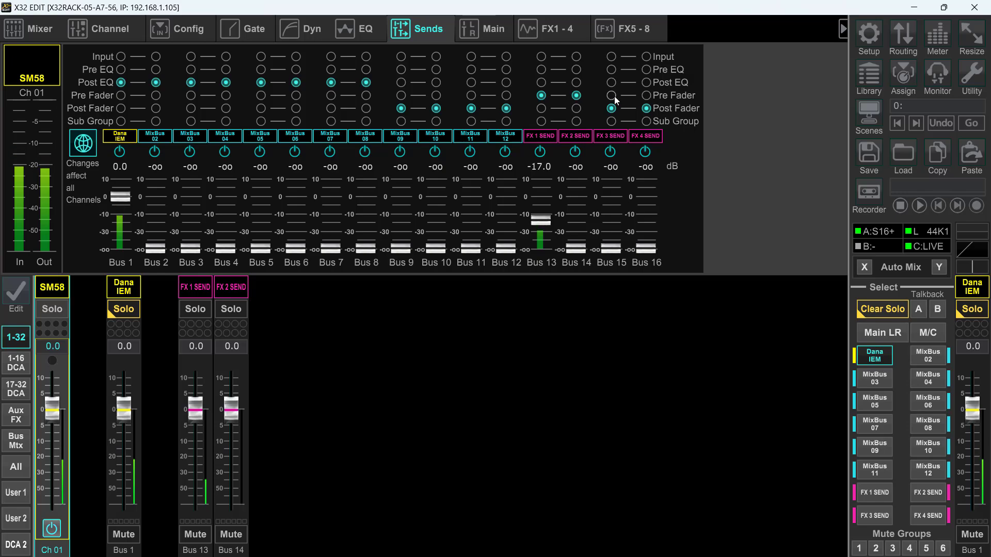
- Make the SM58's Bus 13 send post-fader, set its Dana IEM send to -1.0 dB, and return to Main LR
{"action": "left_click", "coordinate": [541, 108]}
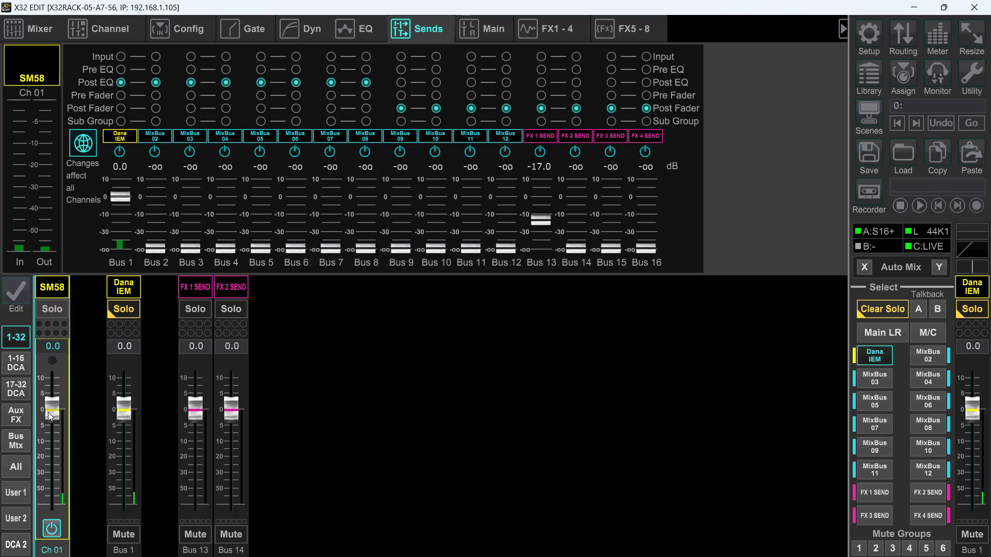
{"action": "mouse_move", "coordinate": [49, 415]}
{"action": "left_mouse_down"}
{"action": "mouse_move", "coordinate": [51, 476]}
{"action": "mouse_move", "coordinate": [51, 414]}
{"action": "left_mouse_up"}
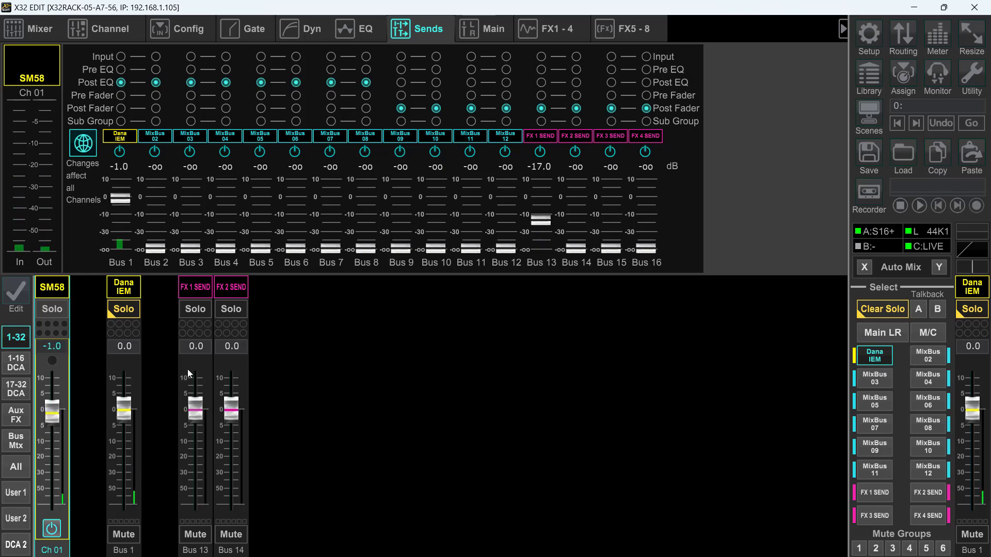
{"action": "left_click", "coordinate": [871, 356]}
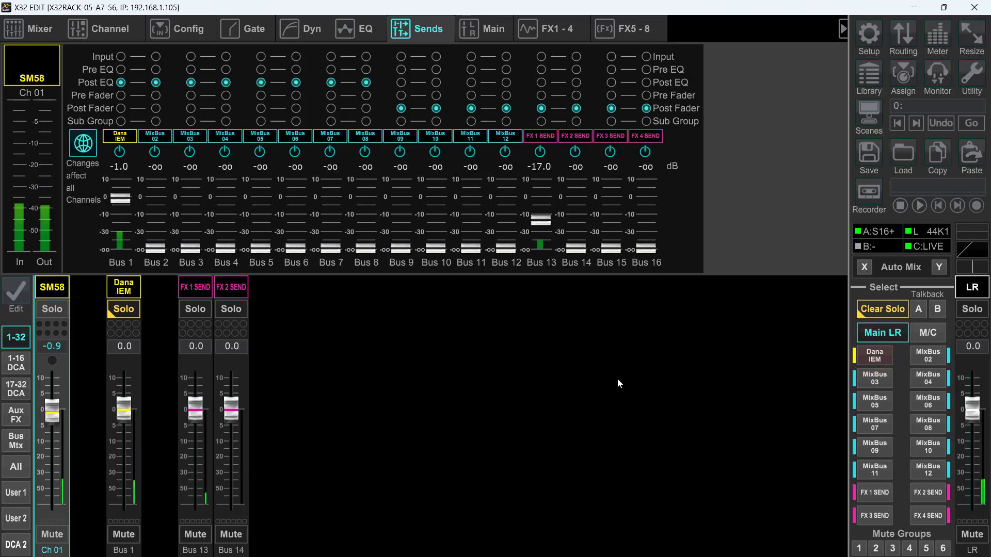
- Clear the solo, pull the SM58 fader to about -18 dB and back, then mute Bus 13
{"action": "left_click", "coordinate": [883, 311]}
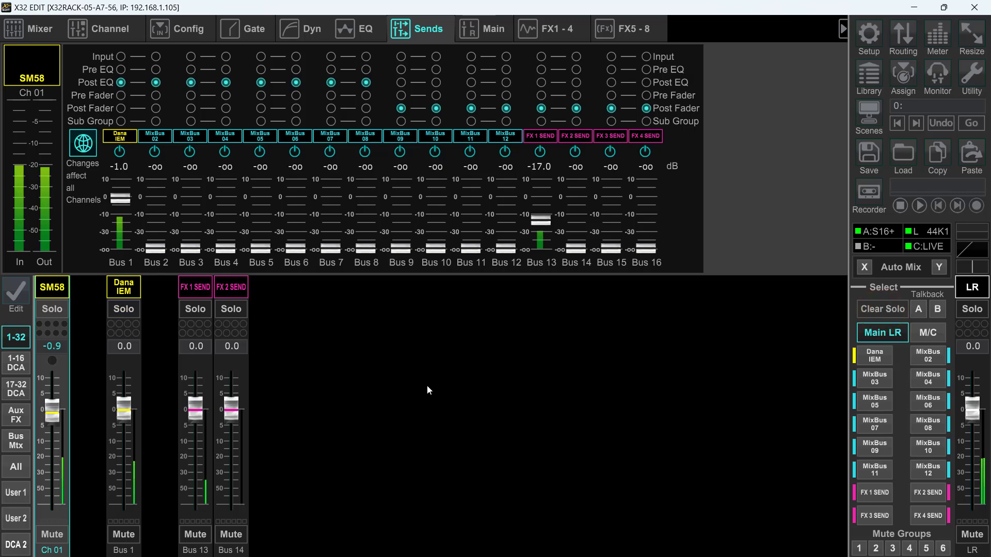
{"action": "left_click_drag", "start_coordinate": [56, 415], "coordinate": [60, 453]}
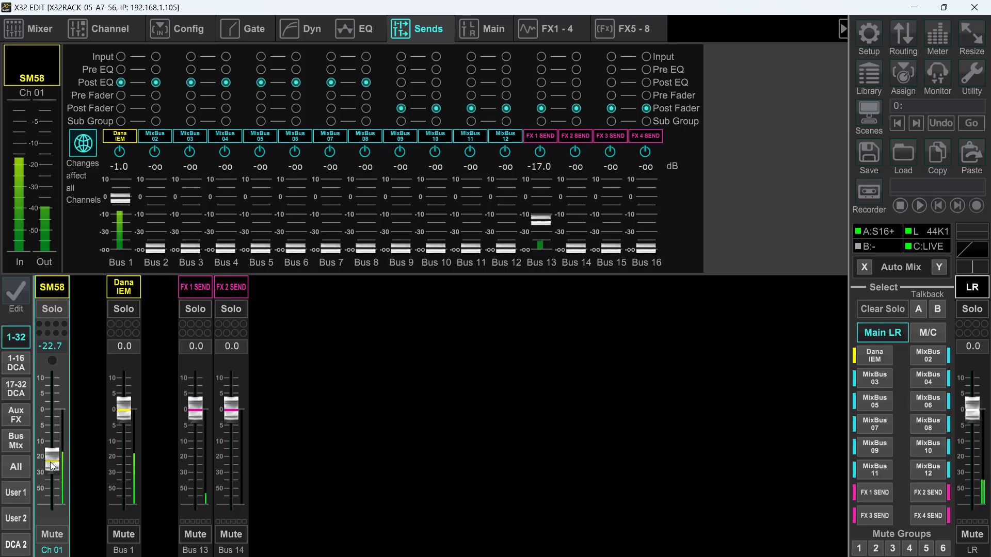
{"action": "left_click_drag", "start_coordinate": [51, 464], "coordinate": [55, 414]}
{"action": "left_click", "coordinate": [191, 535]}
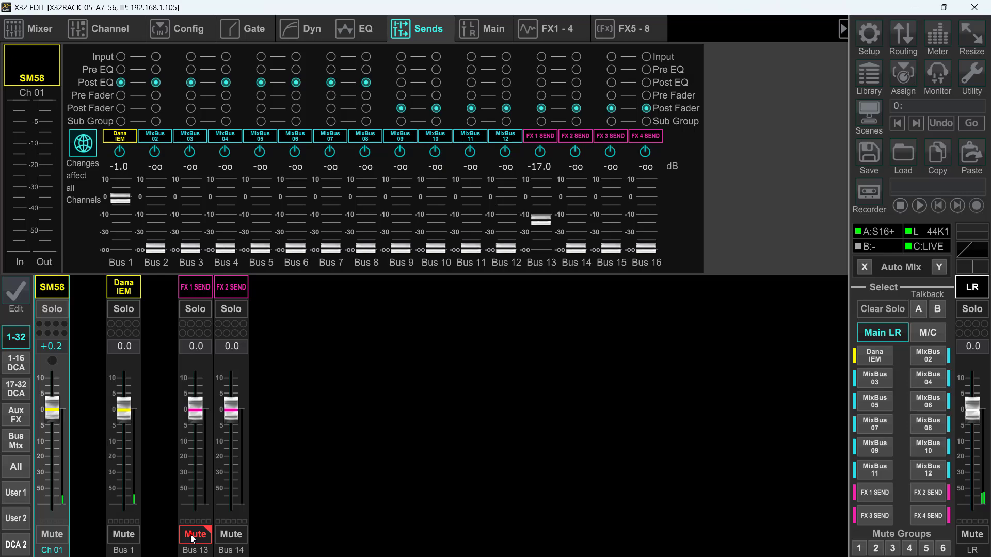
- Lower the SM58 main fader by a few dB
{"action": "left_click", "coordinate": [51, 413]}
{"action": "left_click_drag", "start_coordinate": [51, 415], "coordinate": [51, 415]}
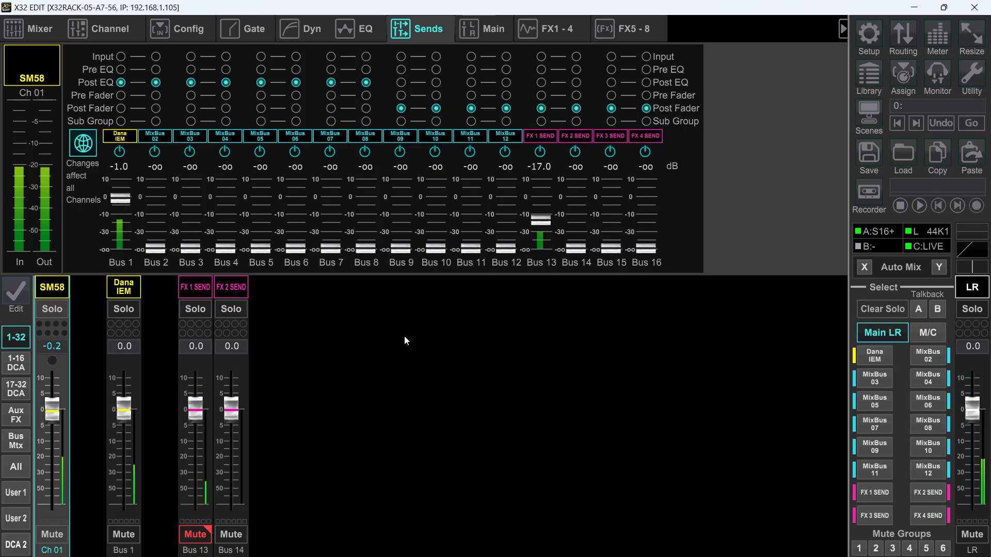
{"action": "mouse_move", "coordinate": [55, 409]}
{"action": "left_mouse_down"}
{"action": "mouse_move", "coordinate": [55, 423]}
{"action": "mouse_move", "coordinate": [49, 410]}
{"action": "left_mouse_up"}
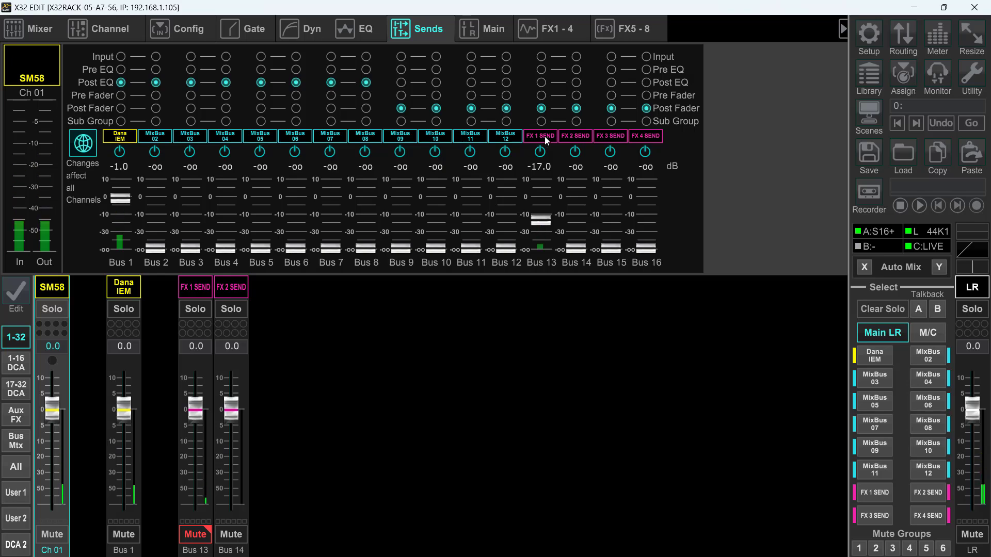
- Switch the SM58's Bus 13 send back to pre-fader and unmute Bus 13
{"action": "left_click_drag", "start_coordinate": [53, 417], "coordinate": [54, 419]}
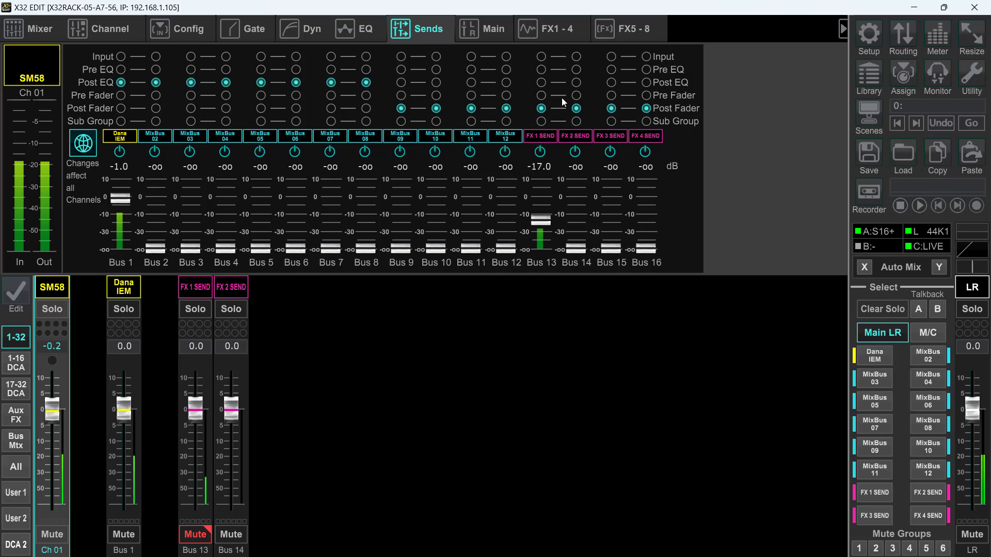
{"action": "left_click", "coordinate": [541, 96]}
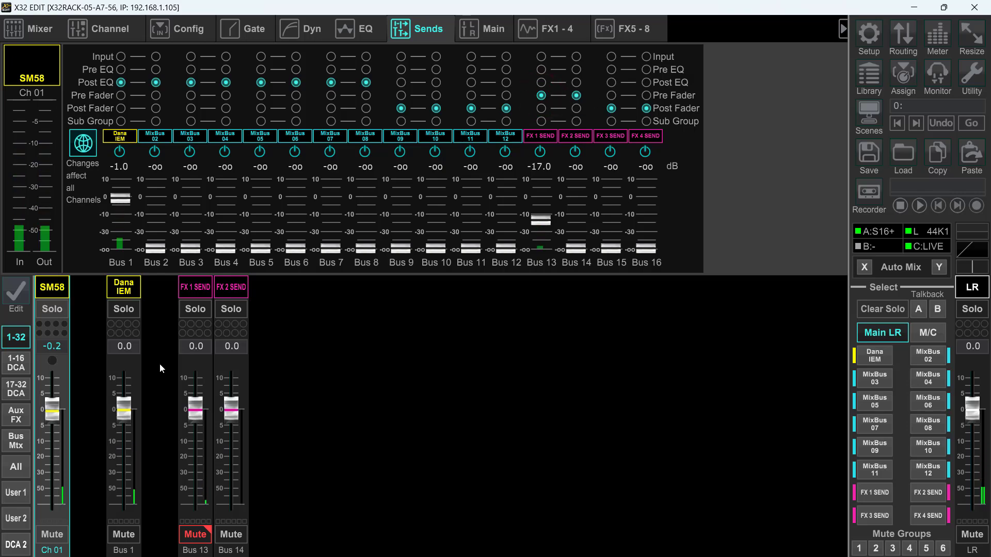
{"action": "left_click", "coordinate": [193, 535]}
- Pull the SM58 fader to about -22 dB, bring it back to +0.4 dB, then mute Bus 13
{"action": "left_click_drag", "start_coordinate": [57, 416], "coordinate": [55, 468]}
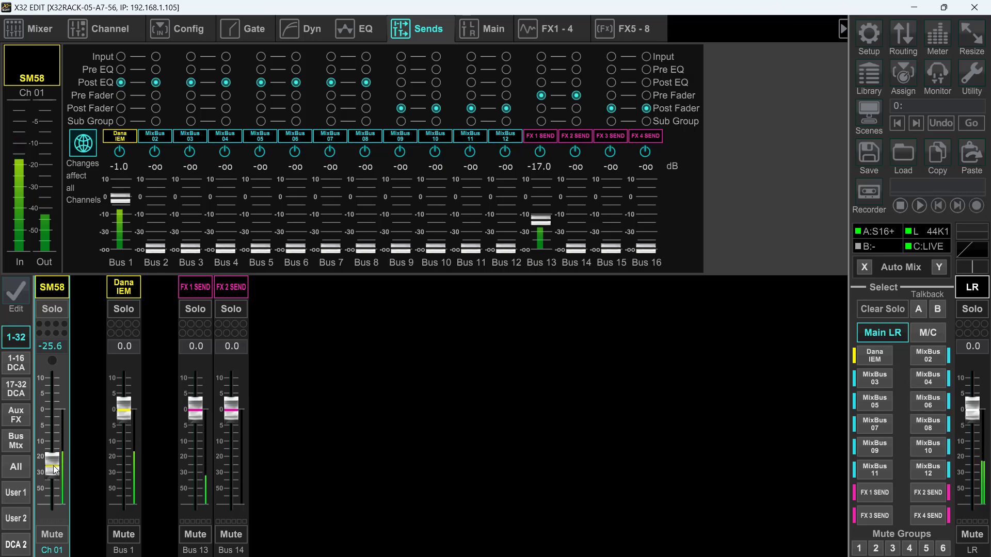
{"action": "left_click_drag", "start_coordinate": [54, 468], "coordinate": [52, 412]}
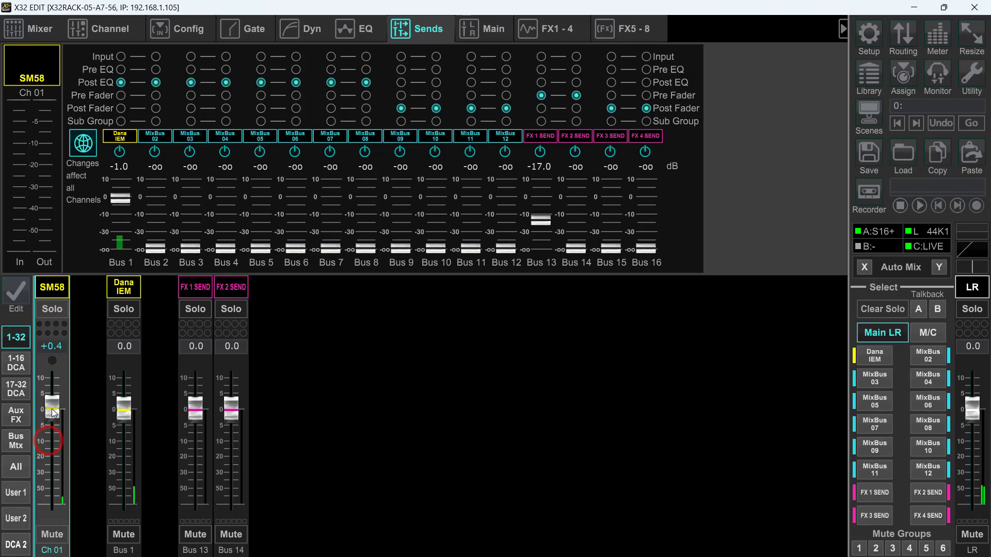
{"action": "left_click", "coordinate": [196, 535]}
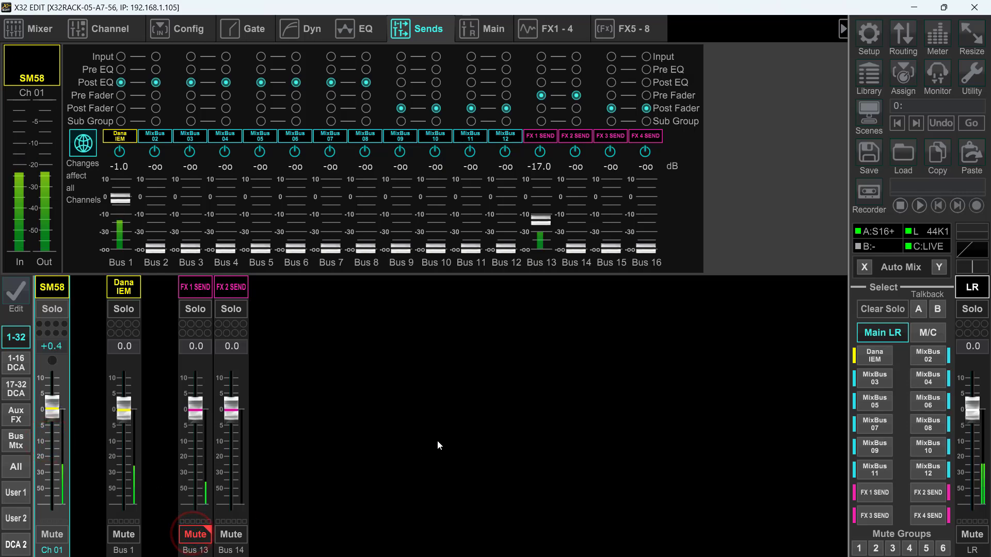